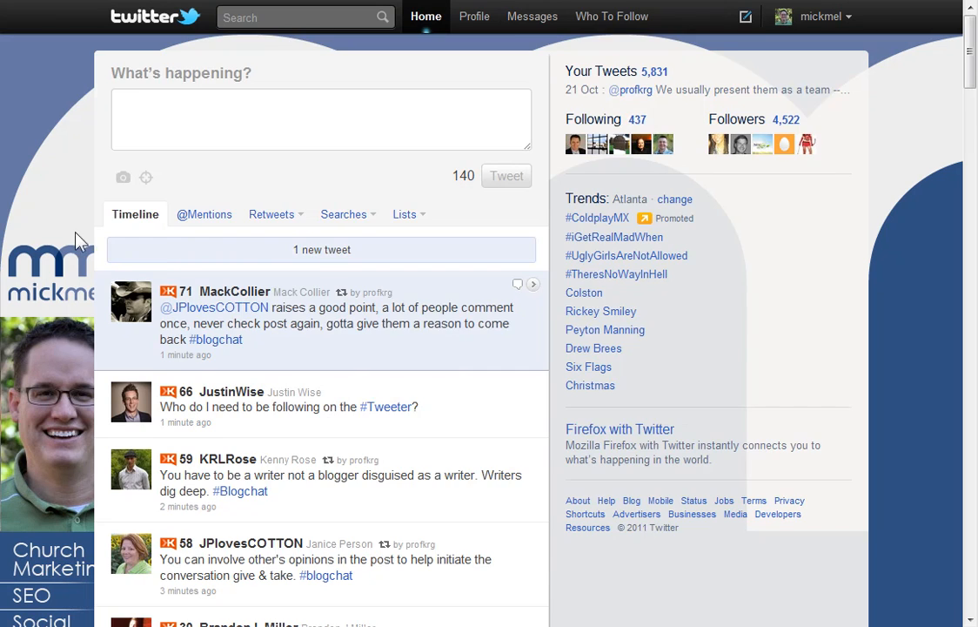
# Look through the home timeline for tweets that reply to or mention other accounts
pyautogui.scroll(-5, 66, 204)
pyautogui.scroll(-5, 316, 358)
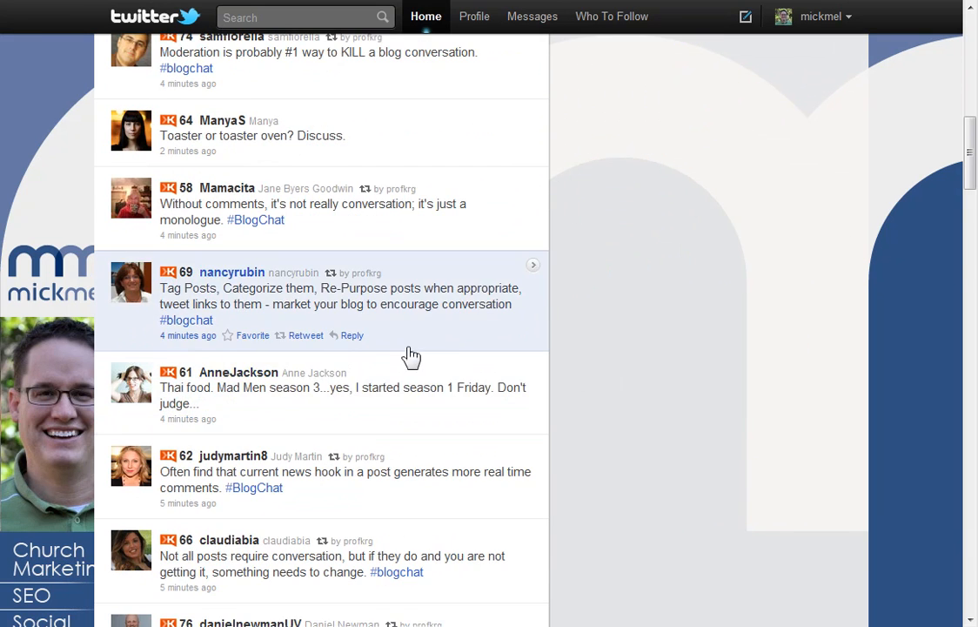
pyautogui.scroll(-4, 408, 356)
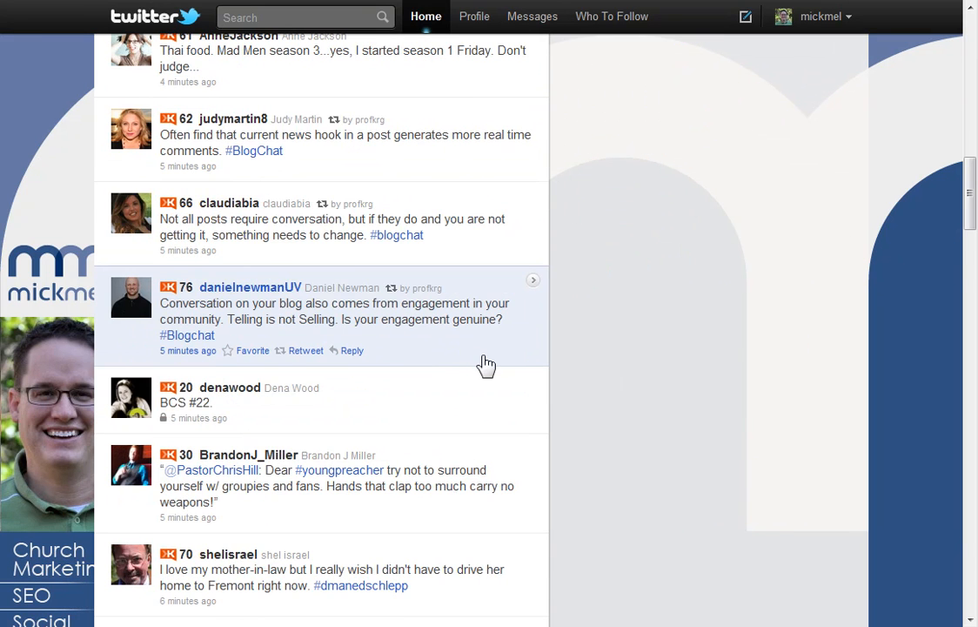
pyautogui.scroll(-2, 486, 366)
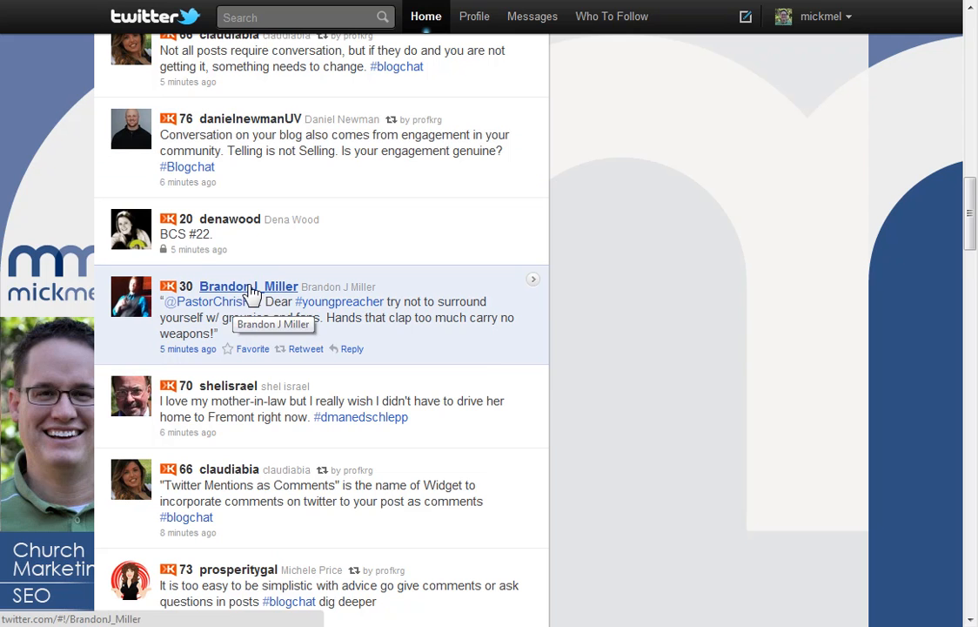
pyautogui.scroll(-3, 404, 327)
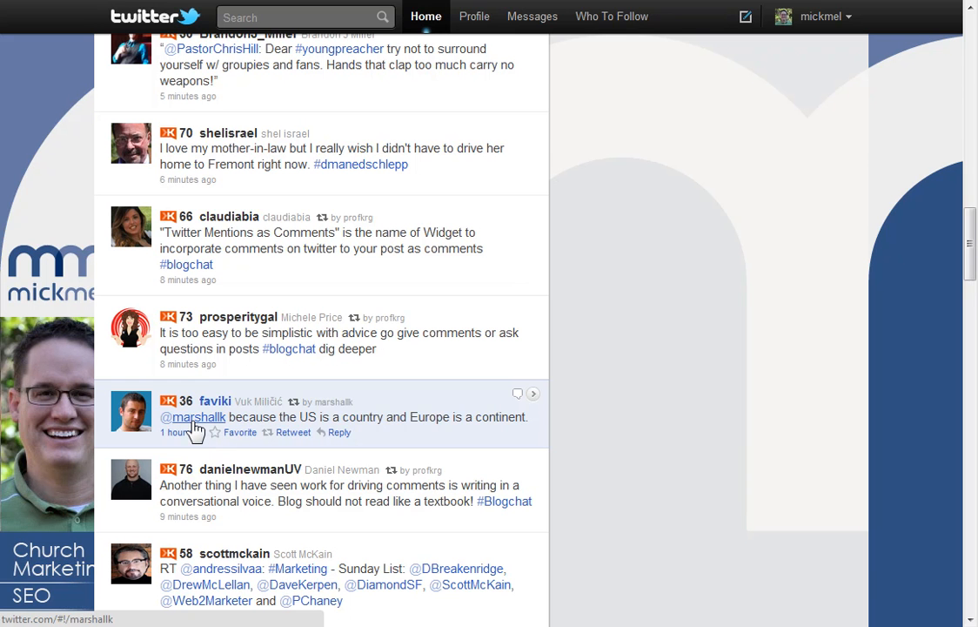
pyautogui.scroll(-3, 317, 418)
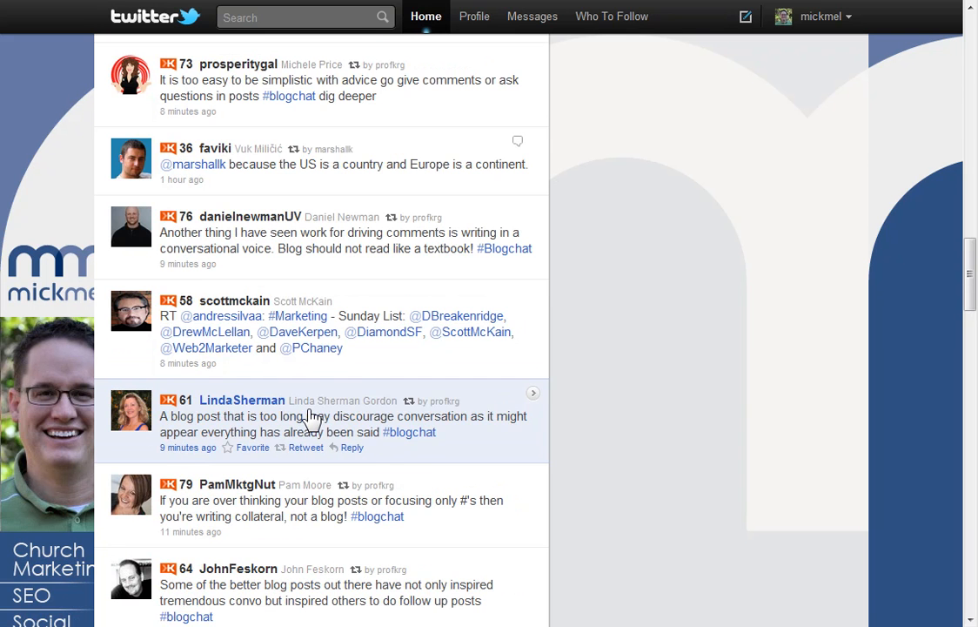
pyautogui.scroll(-3, 437, 372)
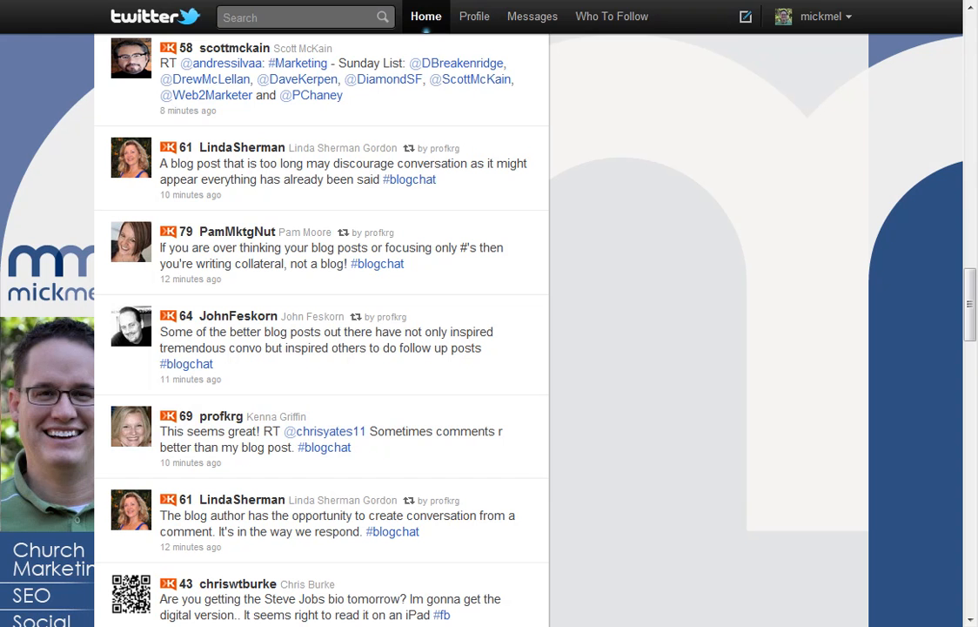
# Open the twitter.com/unmarketing profile and look through its tweets for replies to and mentions of other accounts
pyautogui.write('unmarket')
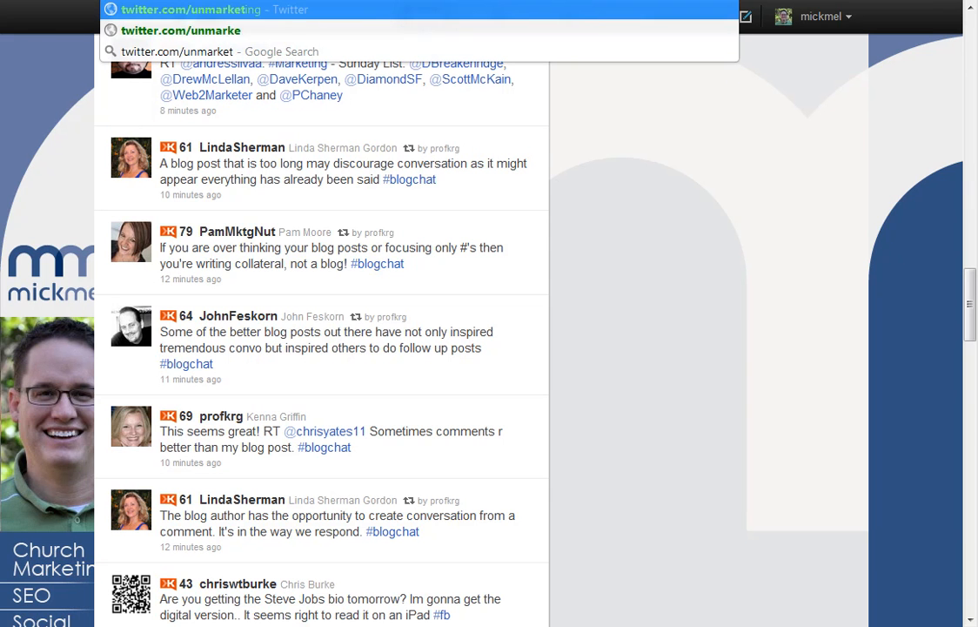
pyautogui.press('Return')
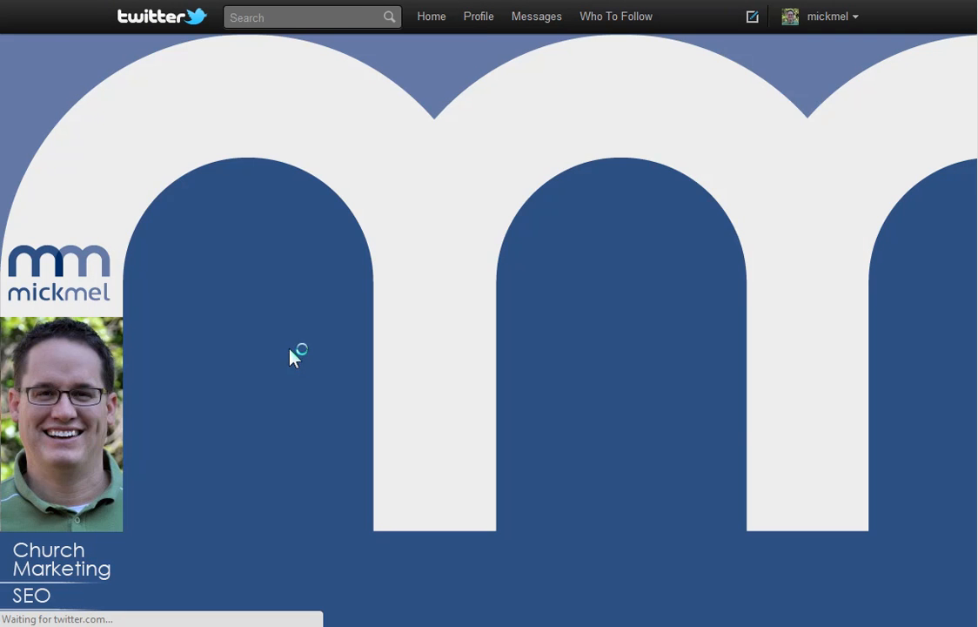
pyautogui.scroll(-2, 327, 358)
pyautogui.scroll(1, 382, 389)
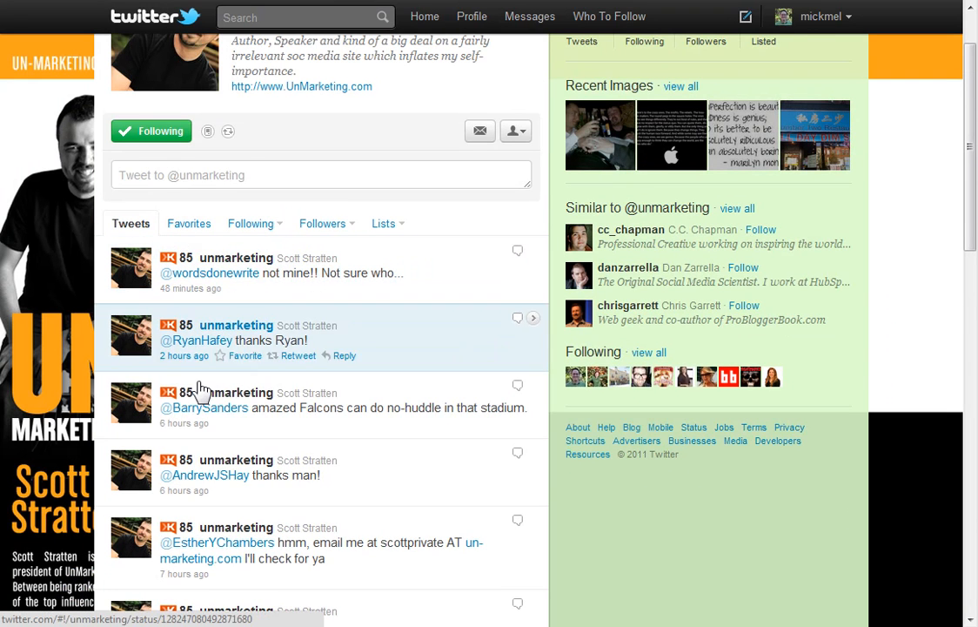
pyautogui.scroll(-2, 351, 435)
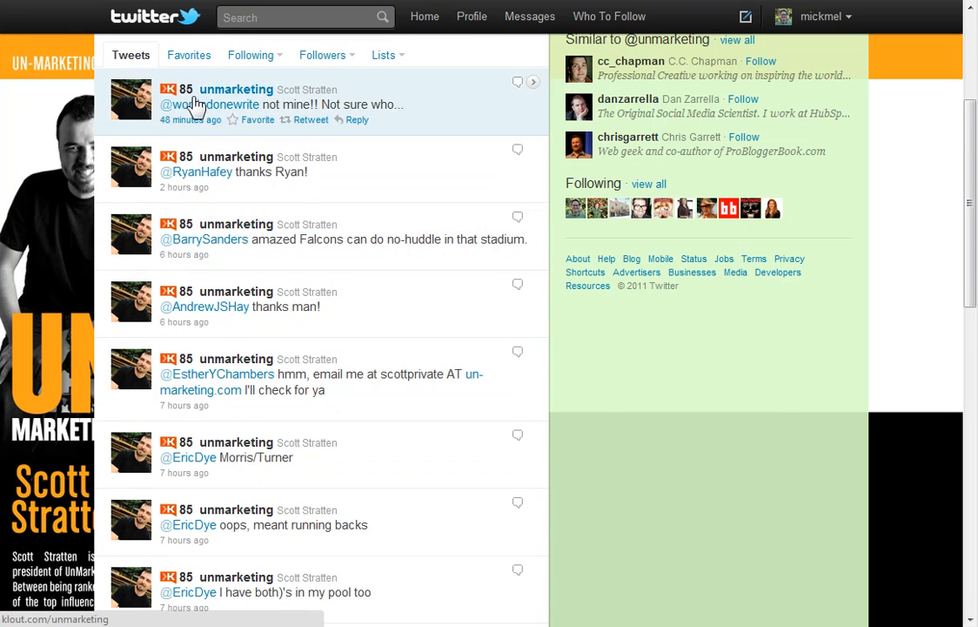
pyautogui.scroll(-7, 356, 345)
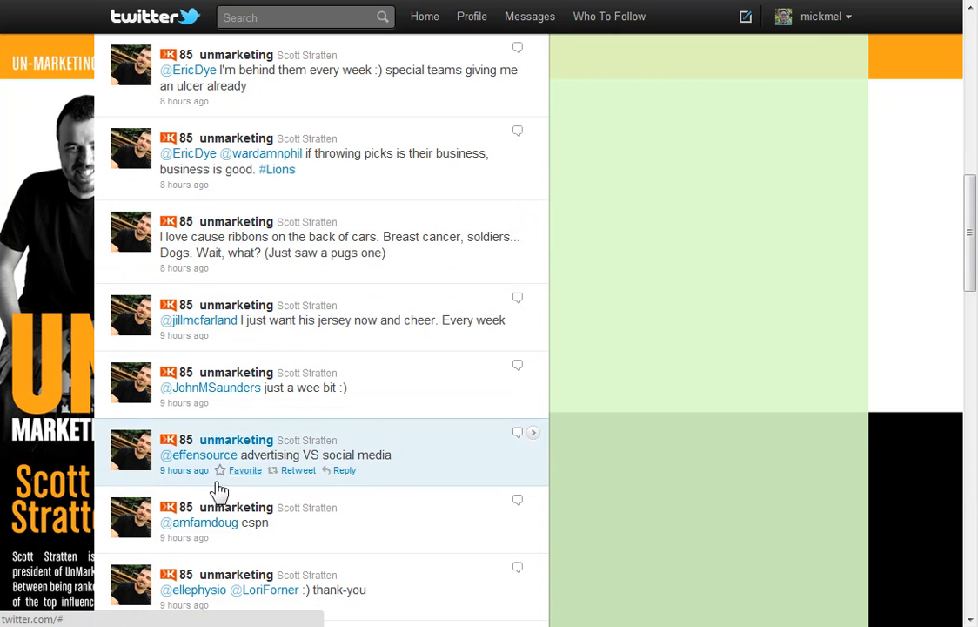
pyautogui.scroll(-1, 365, 335)
pyautogui.scroll(-2, 366, 335)
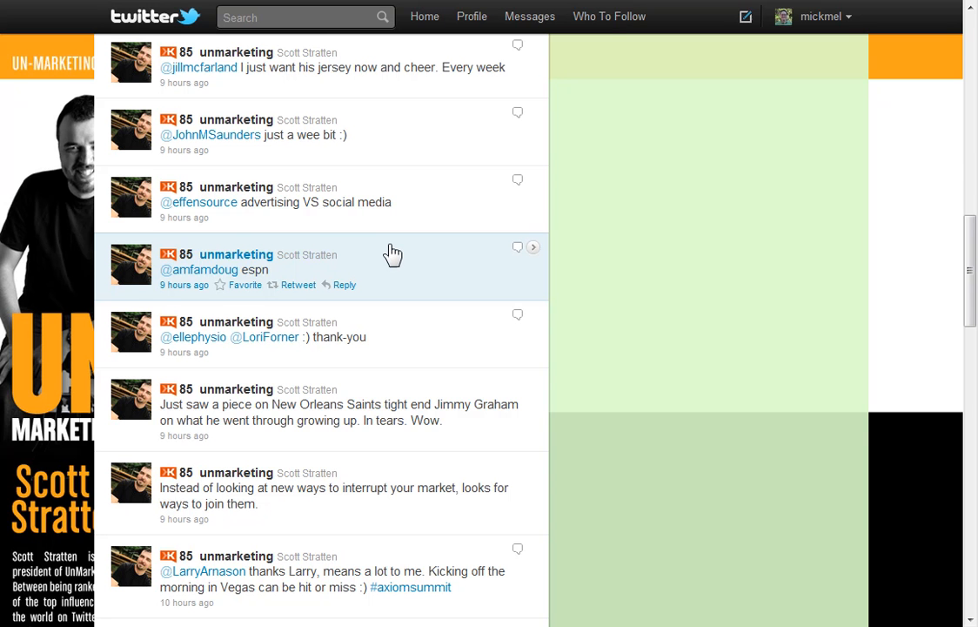
pyautogui.scroll(10, 397, 261)
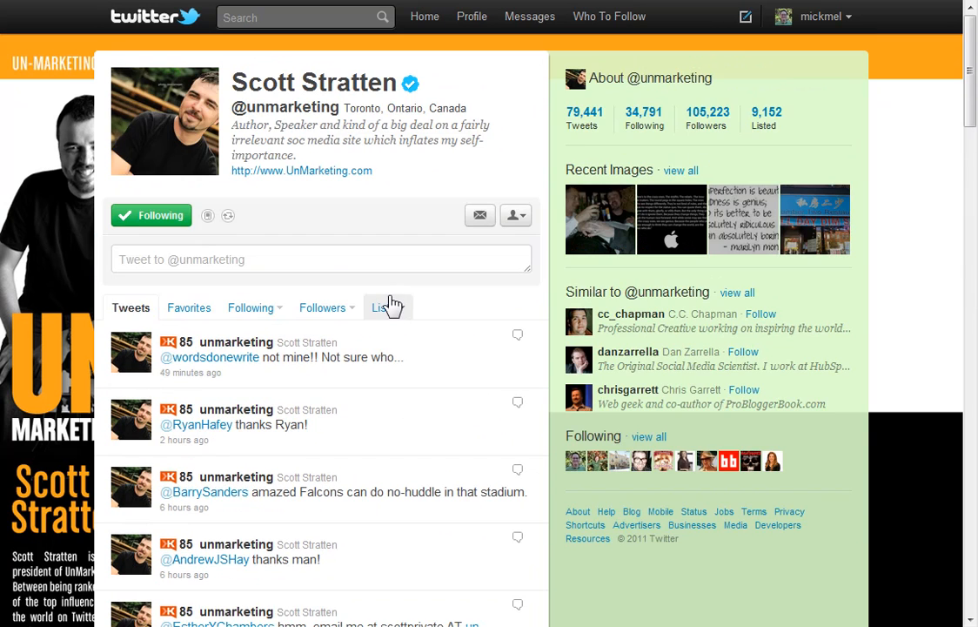
pyautogui.scroll(-1, 383, 296)
pyautogui.scroll(1, 332, 203)
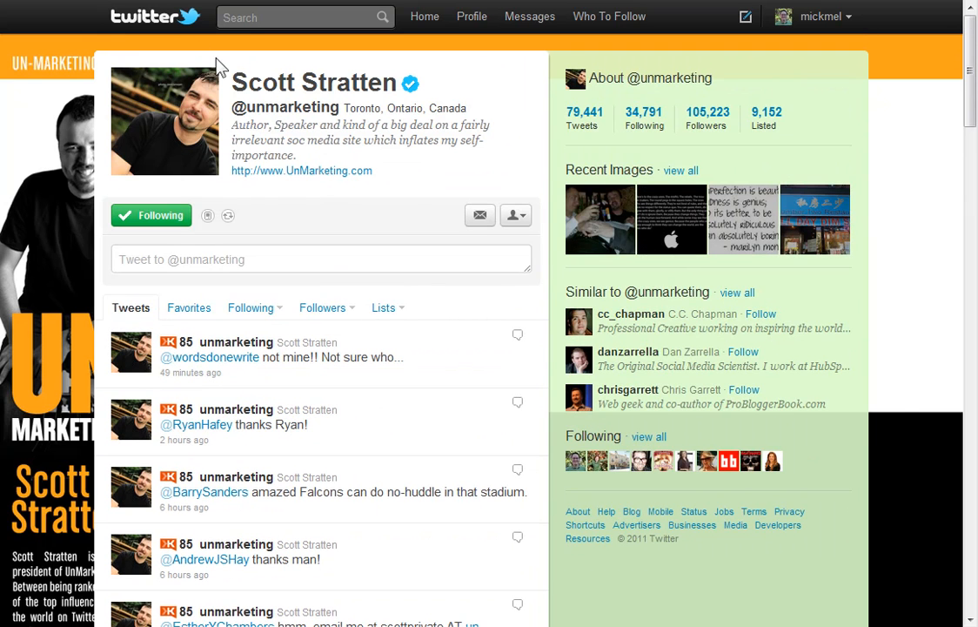
pyautogui.click(143, 26)
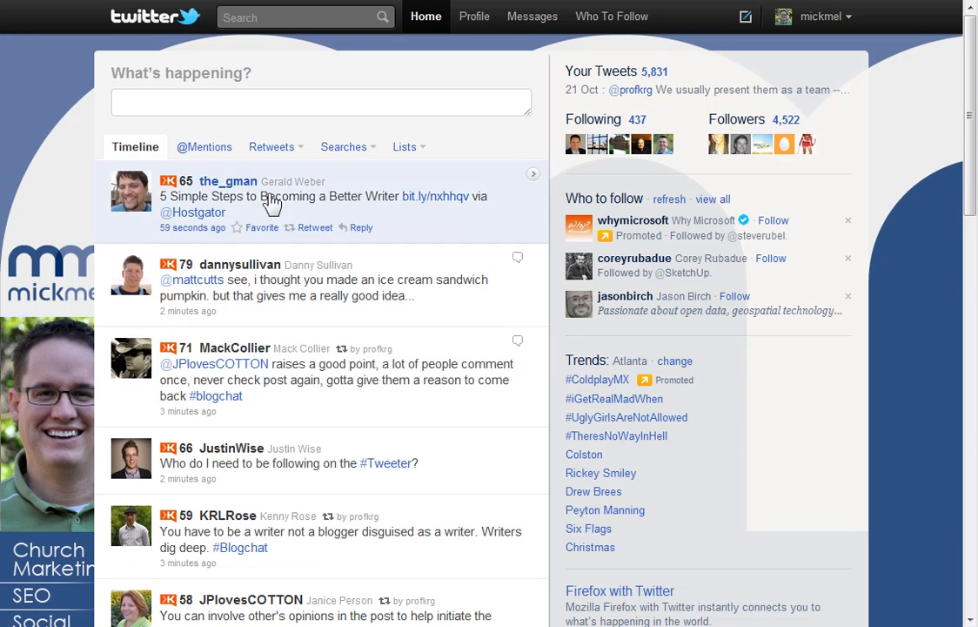
pyautogui.click(208, 150)
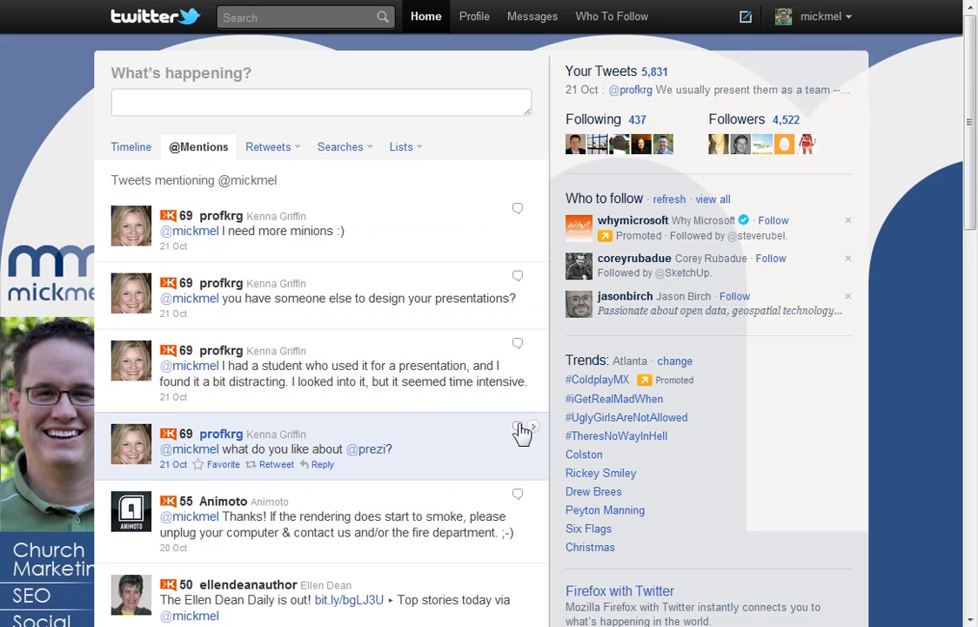
pyautogui.click(524, 431)
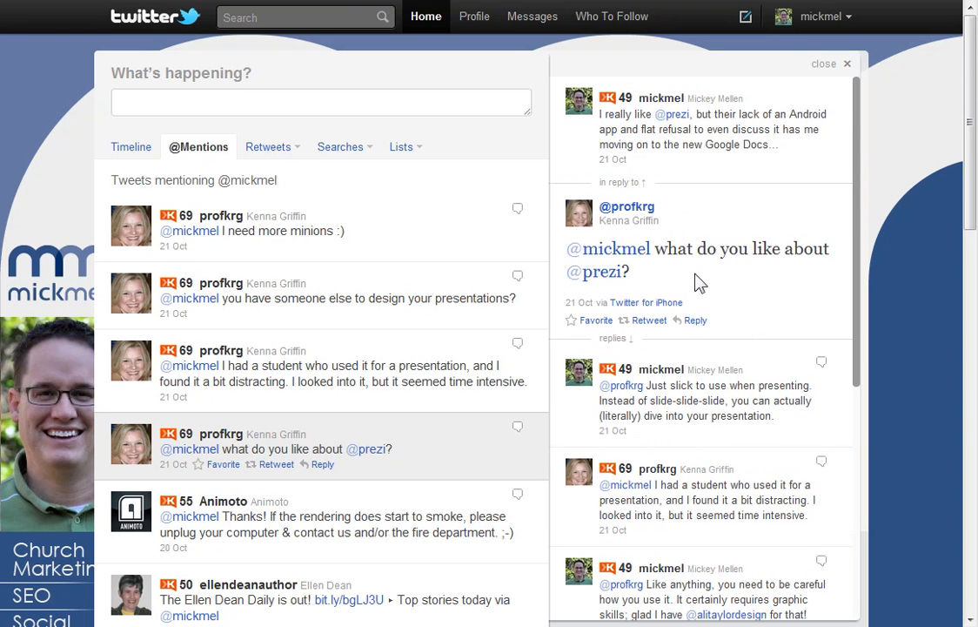
pyautogui.scroll(-3, 728, 361)
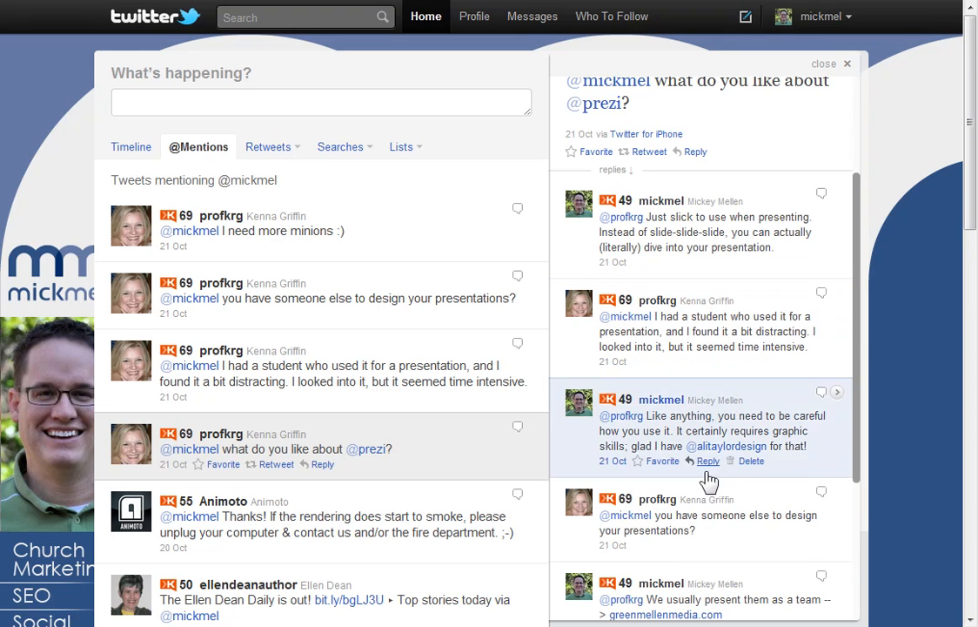
pyautogui.scroll(-3, 157, 296)
pyautogui.scroll(1, 383, 303)
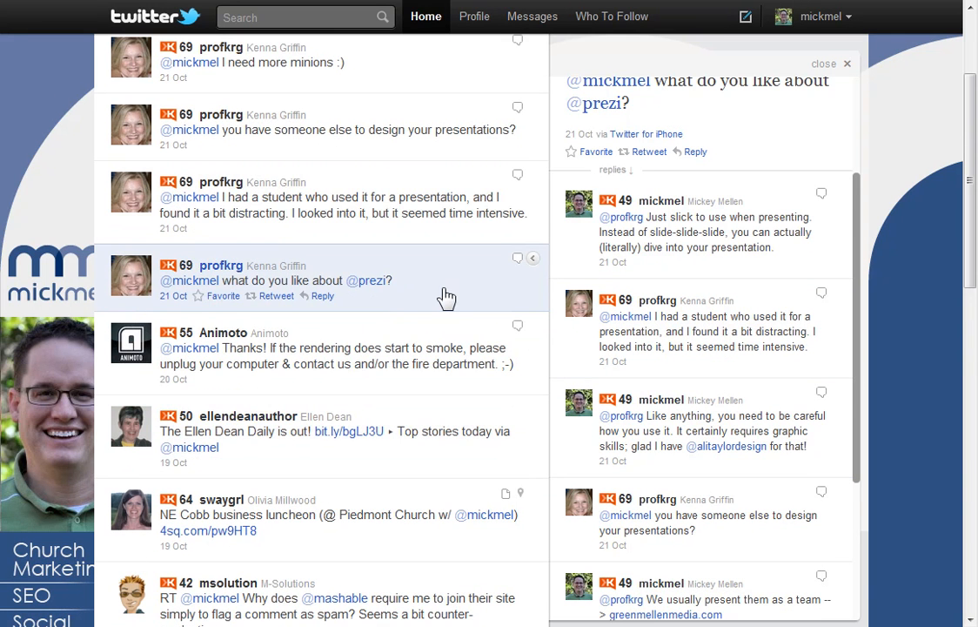
# Open the conversation for the 15 Oct mention "I'm not allowed to refer to specific devices :-("
pyautogui.scroll(2, 427, 306)
pyautogui.scroll(-10, 415, 310)
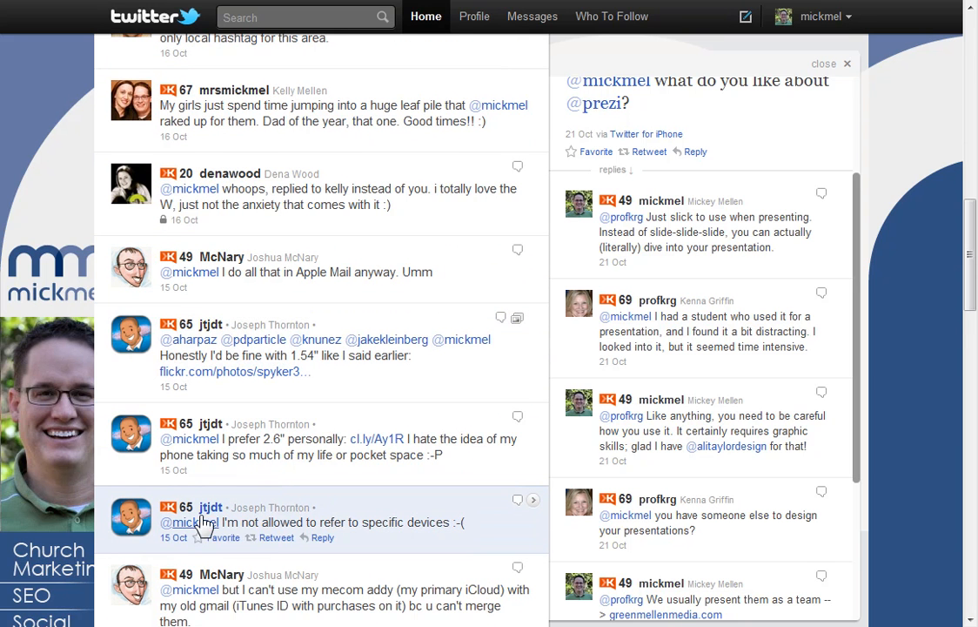
pyautogui.click(513, 509)
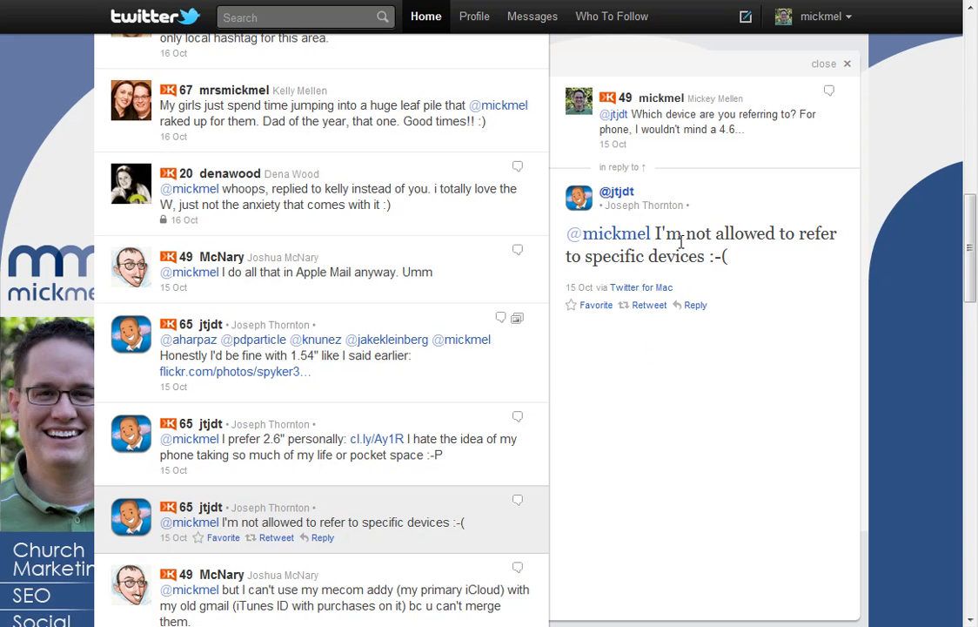
# Start a reply to the newest mention, "I need more minions :)", with placeholder text and discard it
pyautogui.scroll(10, 288, 355)
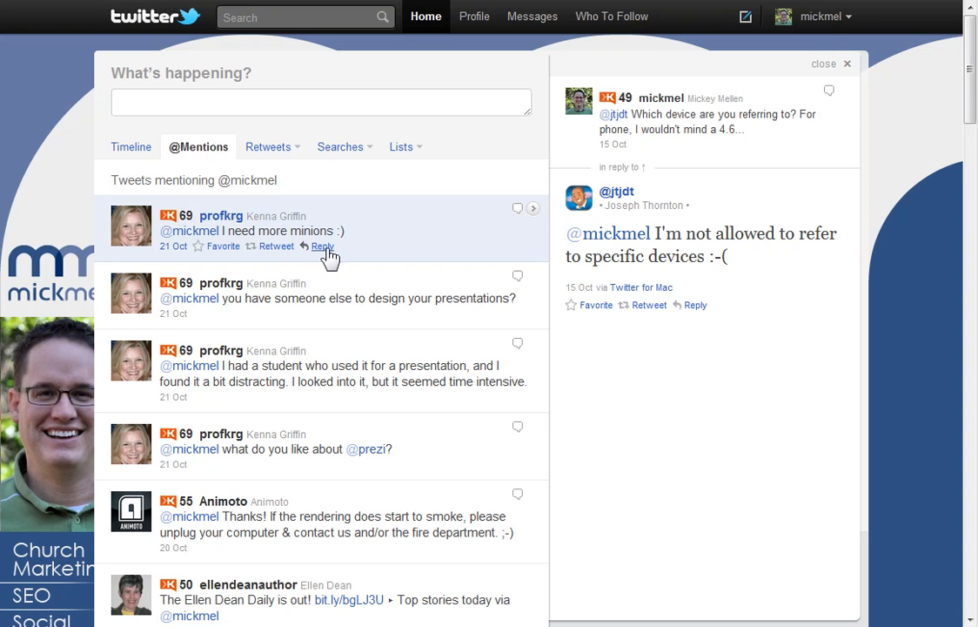
pyautogui.click(323, 247)
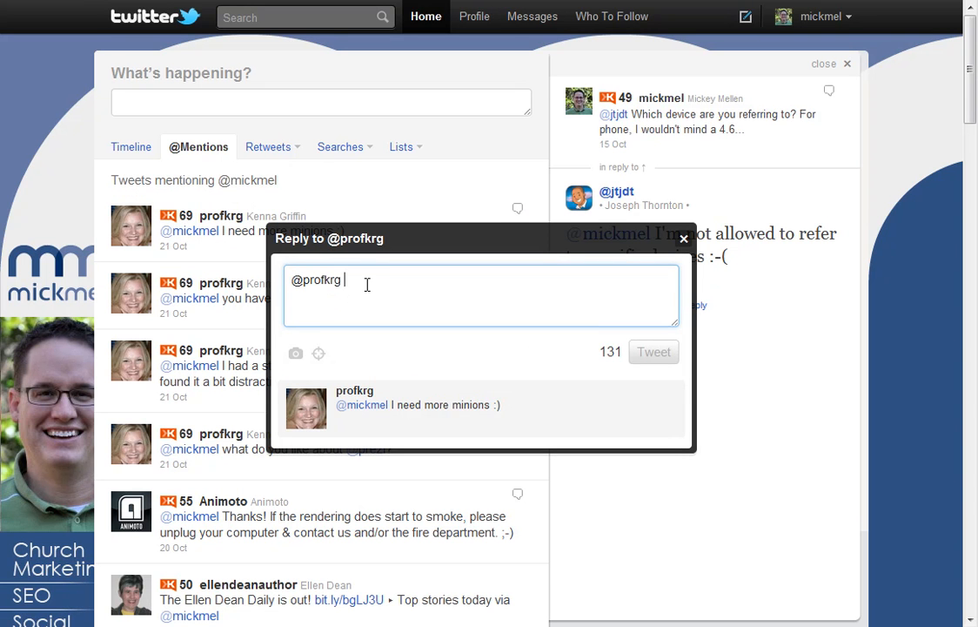
pyautogui.write('ajskdfjkasjdfkljkl')
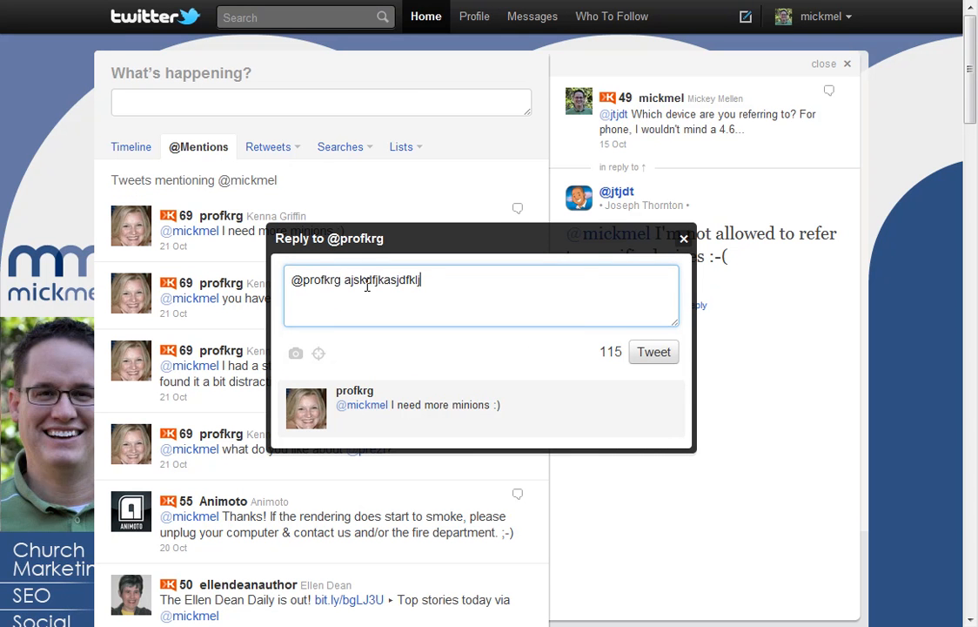
pyautogui.click(685, 239)
pyautogui.click(276, 109)
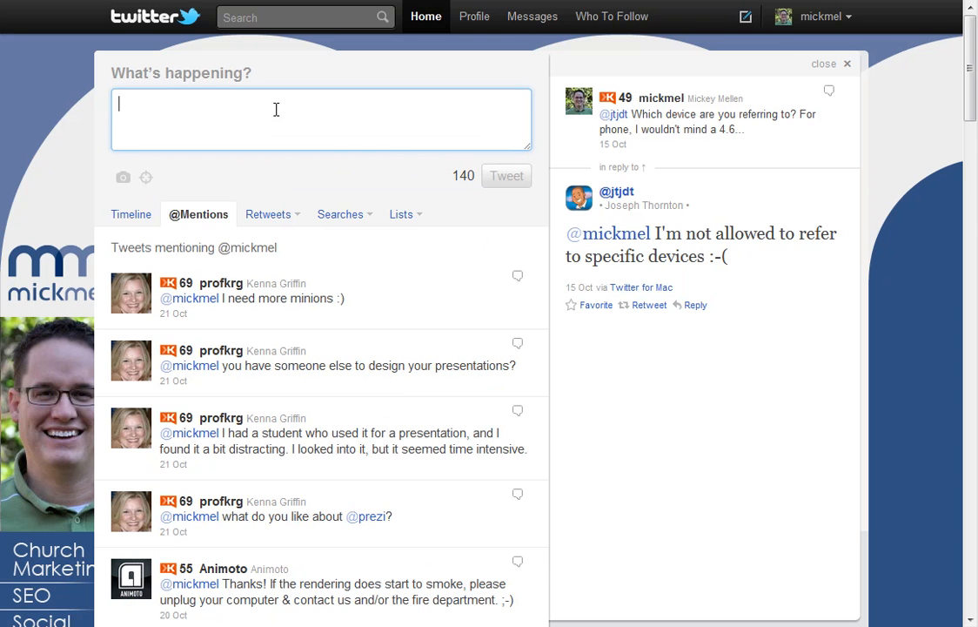
pyautogui.write('Had a grea')
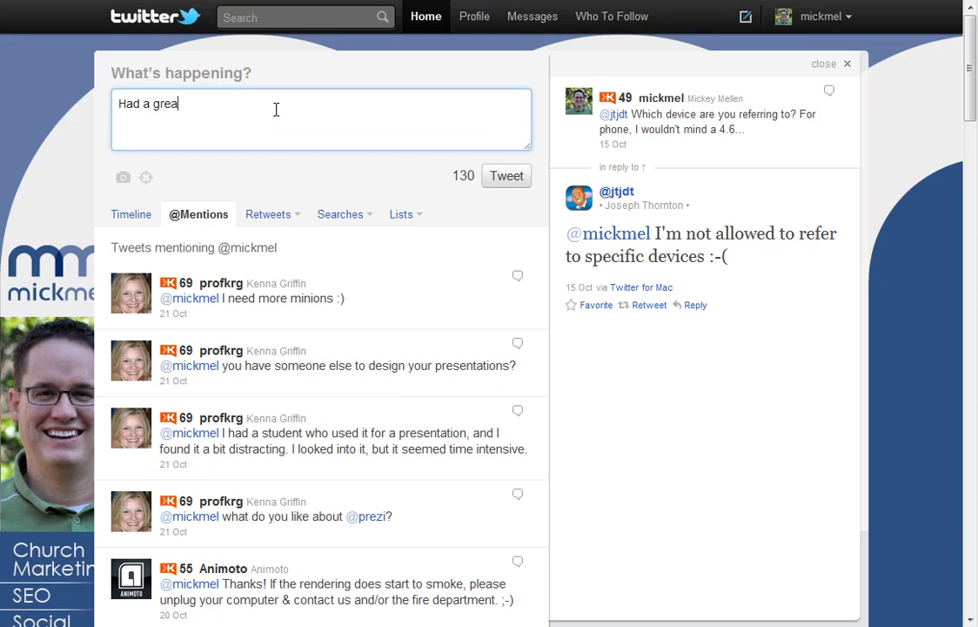
pyautogui.write('t time with @mrs')
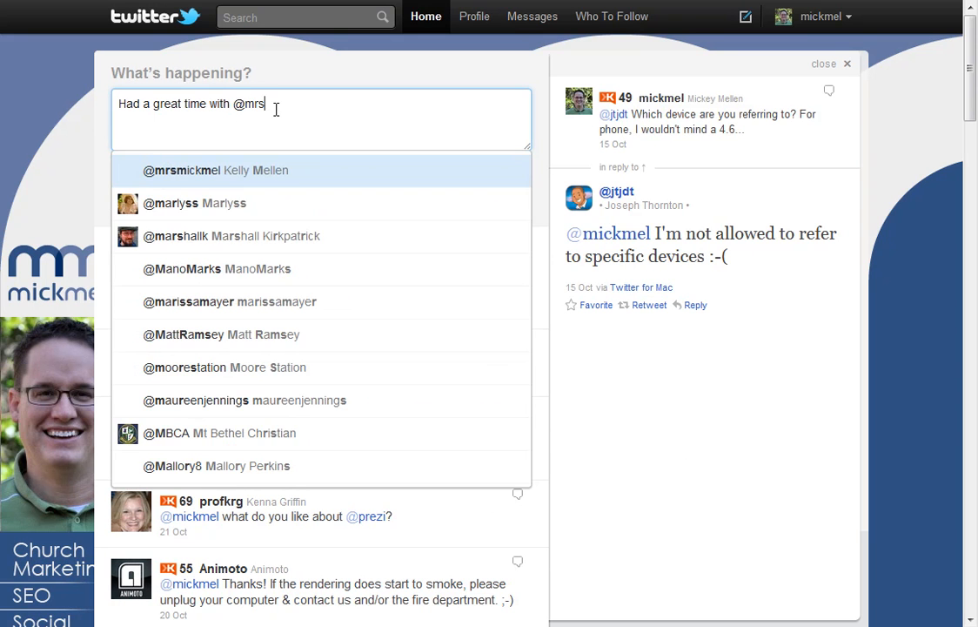
pyautogui.write('mickmel')
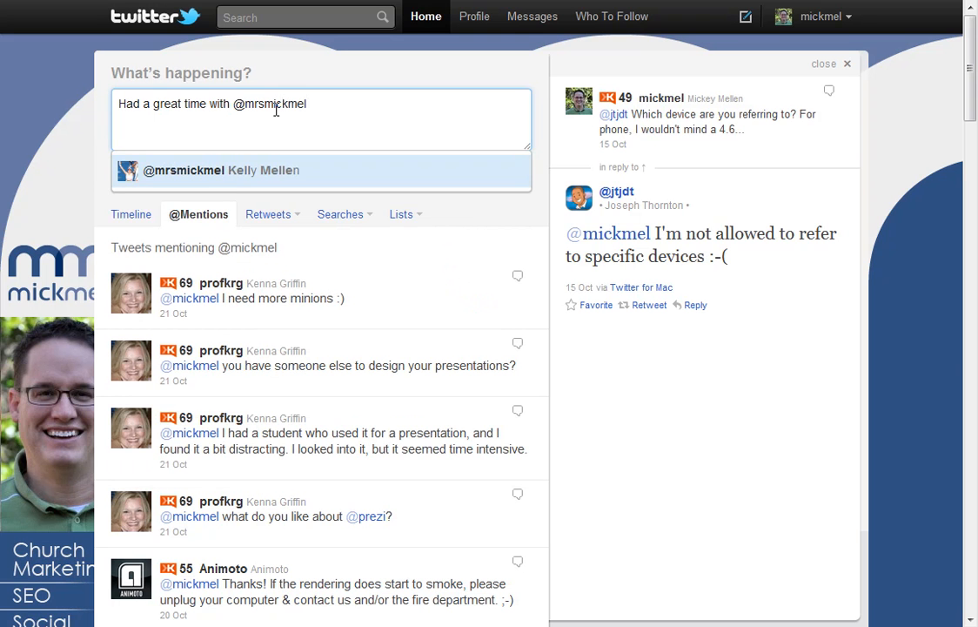
pyautogui.click(336, 181)
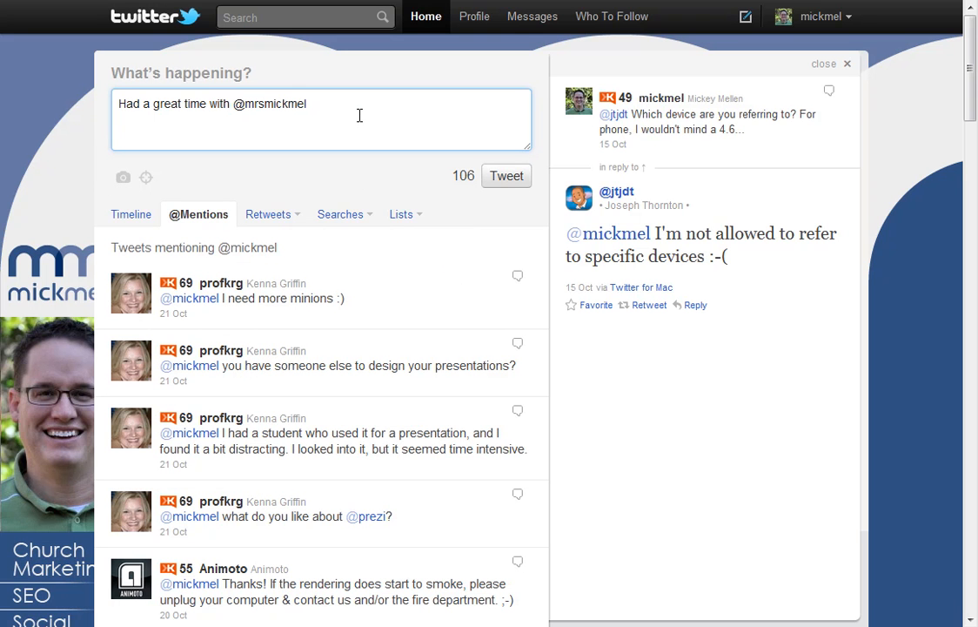
pyautogui.write('today.')
pyautogui.moveTo(363, 111); pyautogui.dragTo(107, 101)
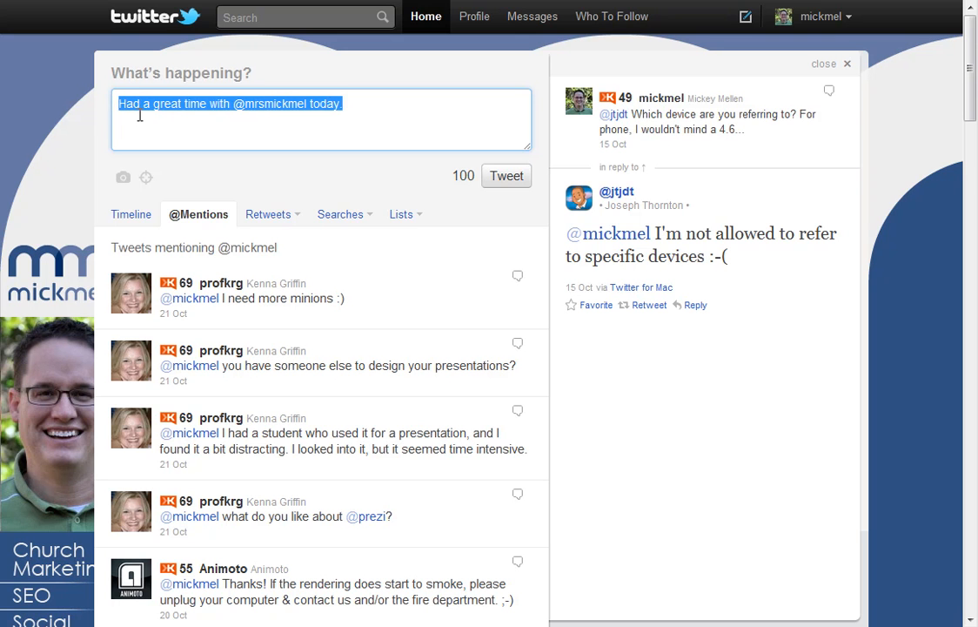
pyautogui.click(272, 122)
pyautogui.moveTo(234, 104); pyautogui.dragTo(307, 105)
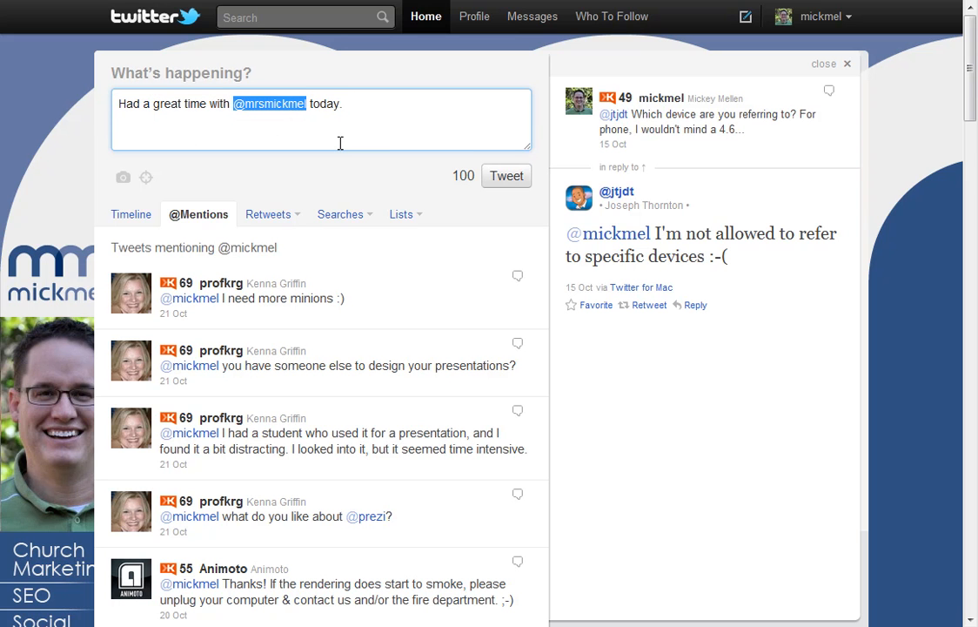